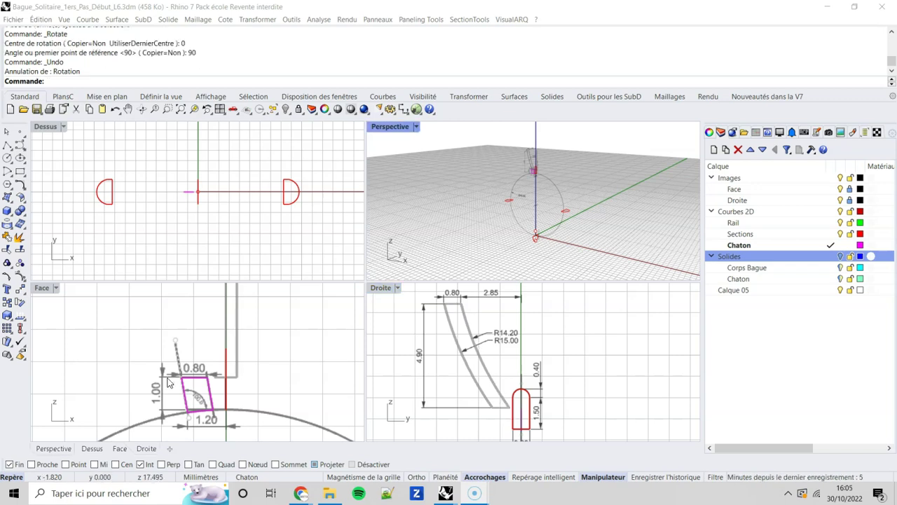
- Rotate the magenta four-sided Chaton profile 90° about the origin in the Dessus view
{"action": "left_click", "coordinate": [311, 375]}
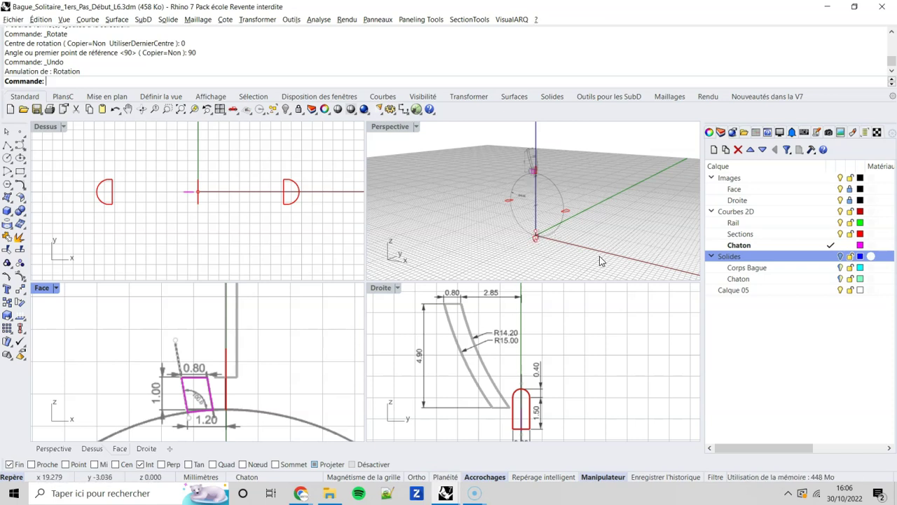
{"action": "left_click", "coordinate": [177, 236]}
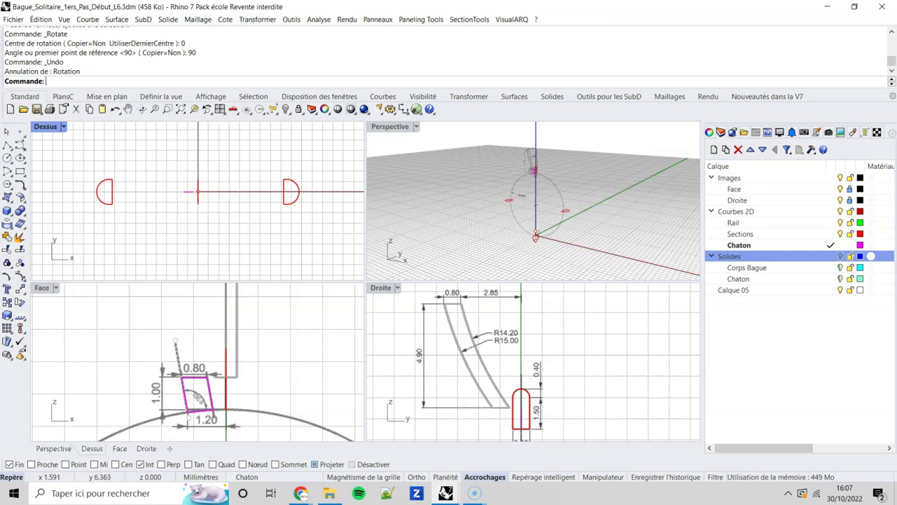
{"action": "left_click", "coordinate": [258, 18]}
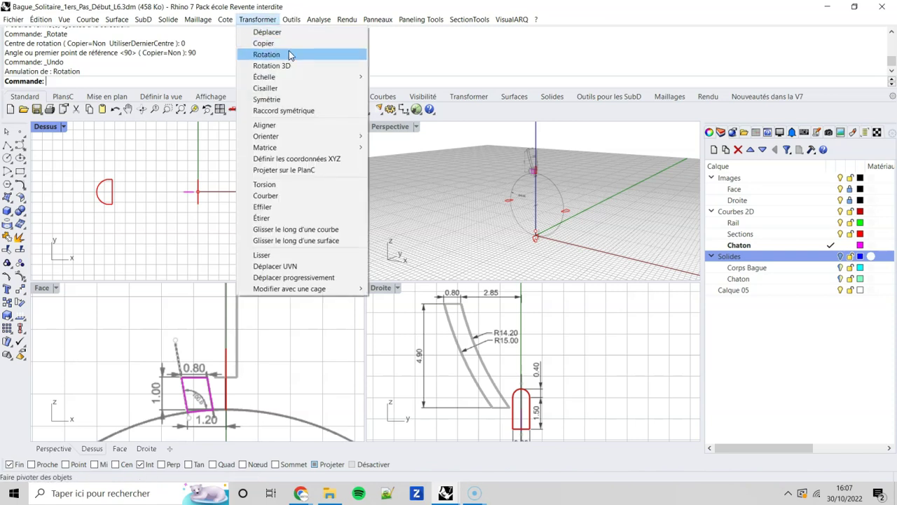
{"action": "left_click", "coordinate": [289, 54]}
{"action": "left_click", "coordinate": [191, 192]}
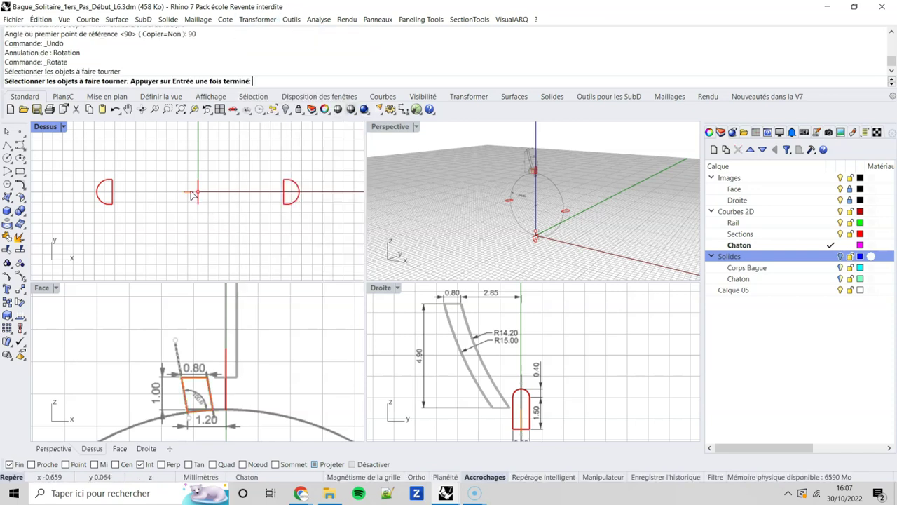
{"action": "key", "text": "Return"}
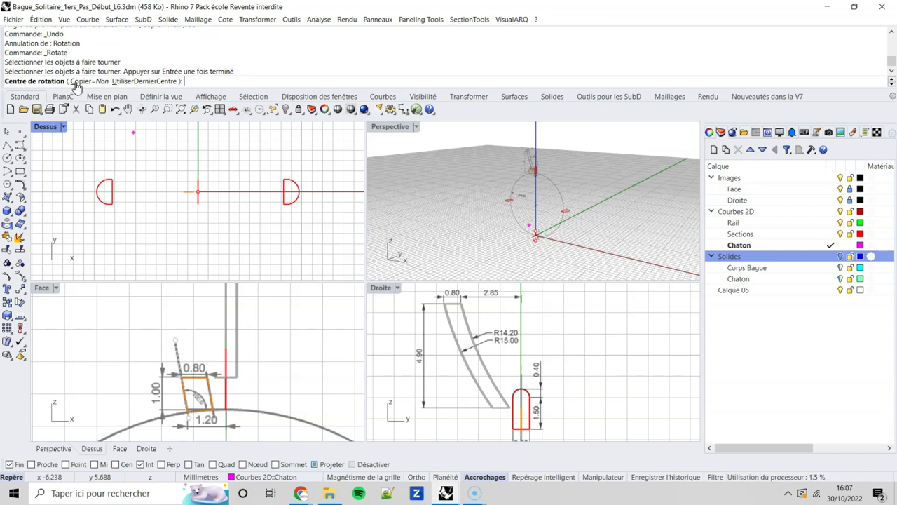
{"action": "type", "text": "0"}
{"action": "key", "text": "Return"}
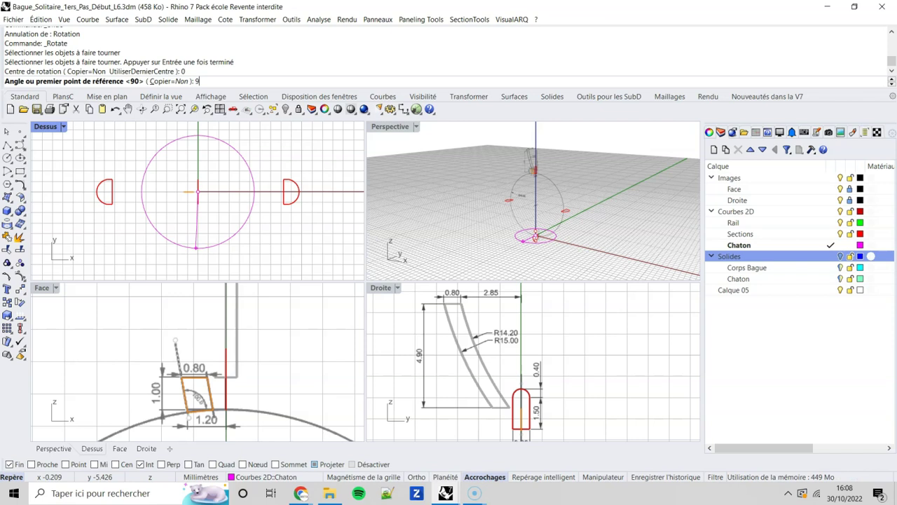
{"action": "key", "text": "Return"}
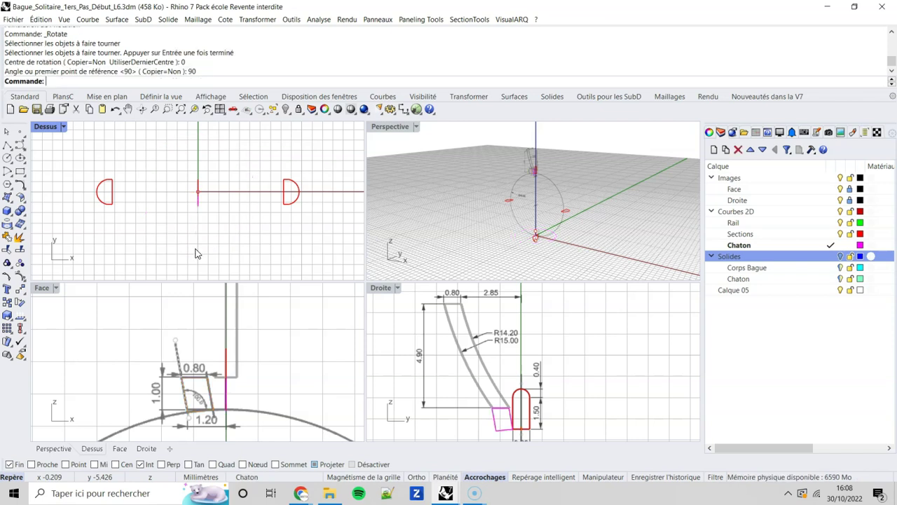
- In the enlarged Droite view, enable the midpoint snap and place a point at the middle of the red section's base line
{"action": "double_click", "coordinate": [380, 289]}
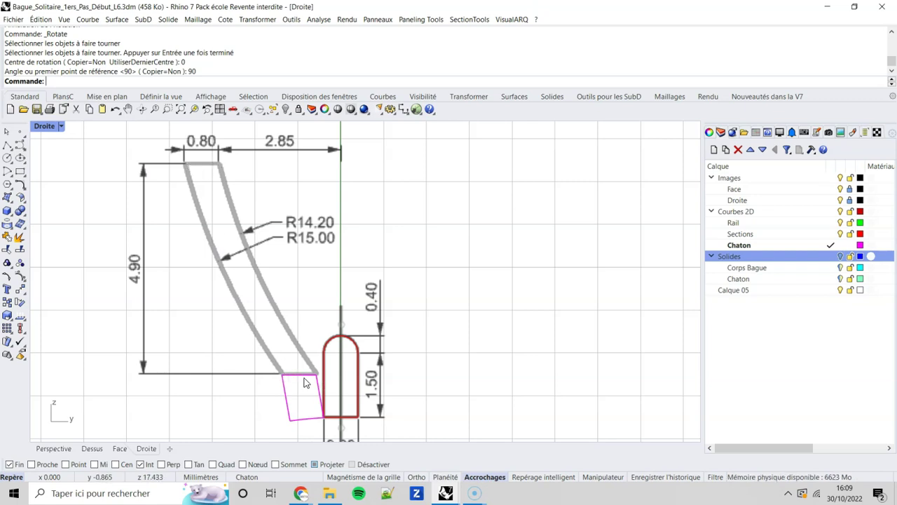
{"action": "left_click", "coordinate": [21, 133]}
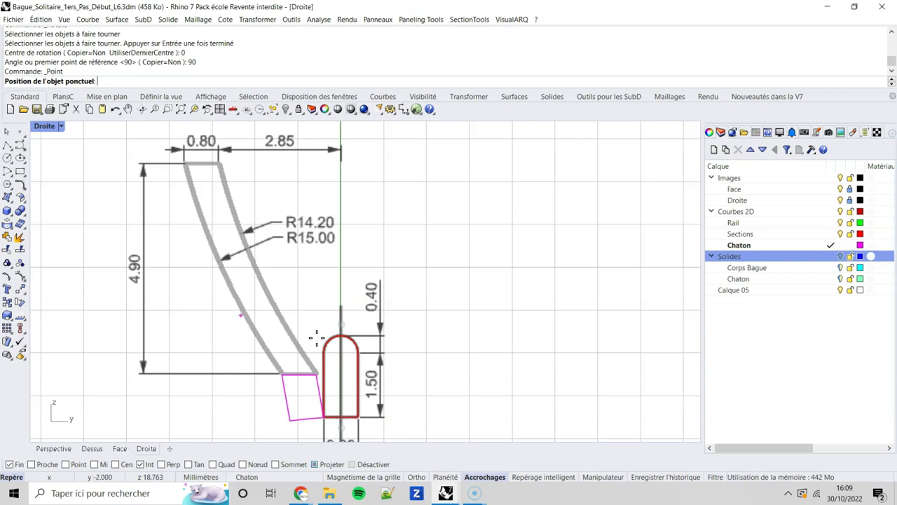
{"action": "left_click", "coordinate": [95, 464]}
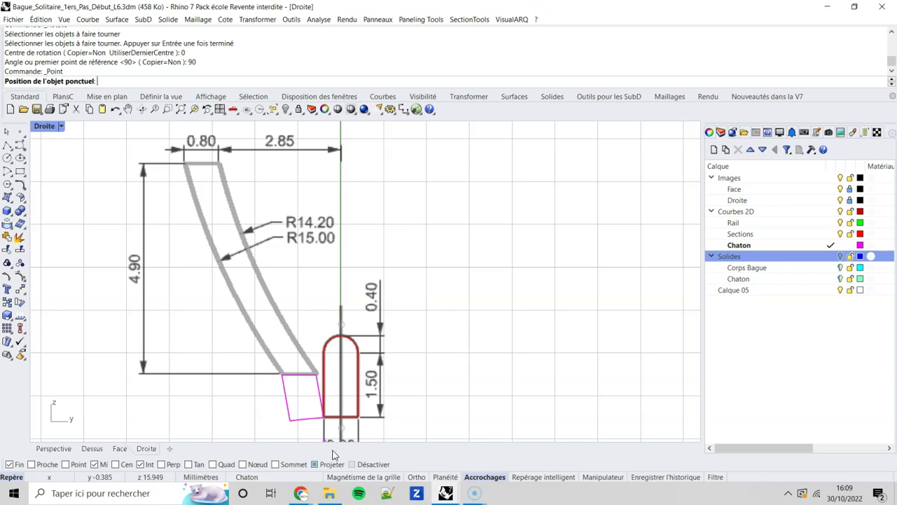
{"action": "left_click", "coordinate": [314, 464]}
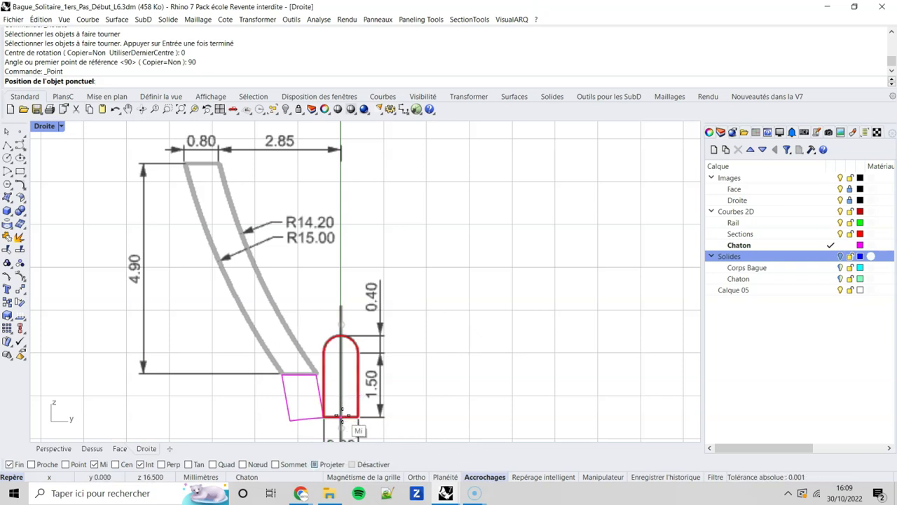
{"action": "left_click", "coordinate": [341, 416]}
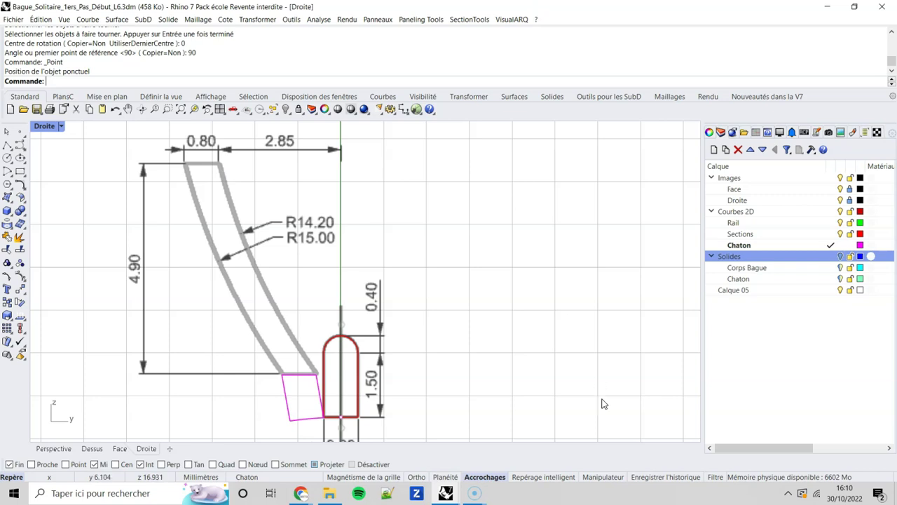
- Turn on the gumball and move the point straight up to the level of the upper end of the 4.90 dimension
{"action": "left_click", "coordinate": [607, 478]}
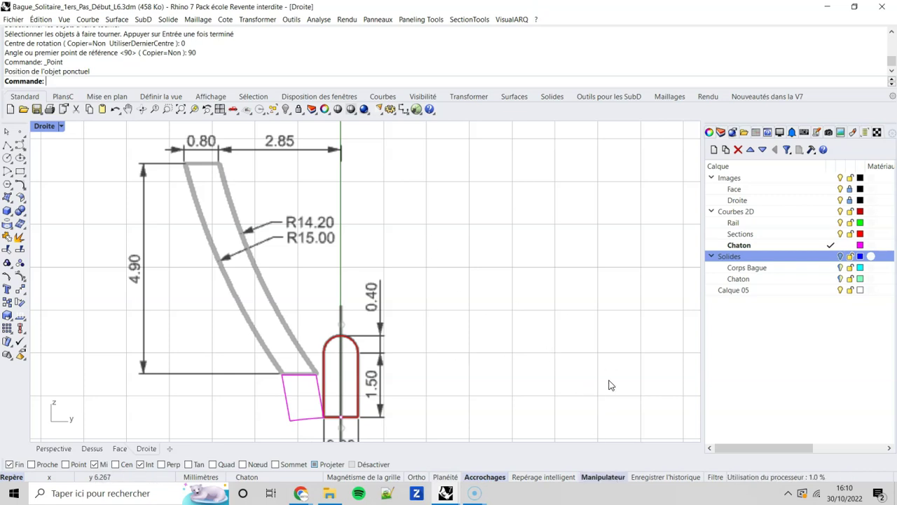
{"action": "left_click", "coordinate": [340, 416]}
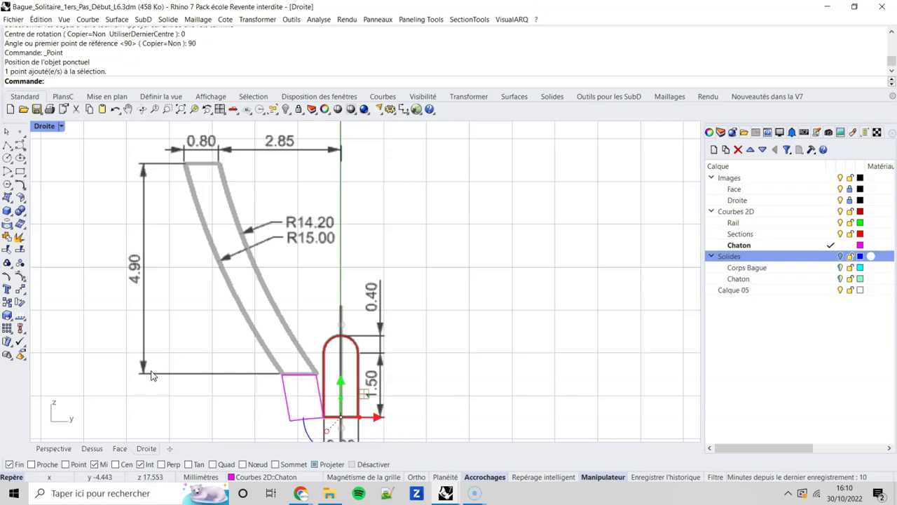
{"action": "left_click", "coordinate": [342, 382]}
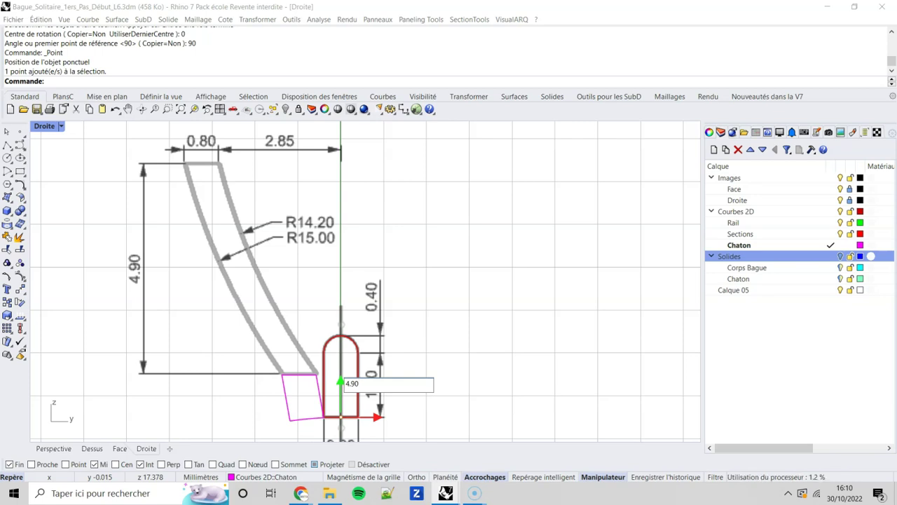
{"action": "key", "text": "Return"}
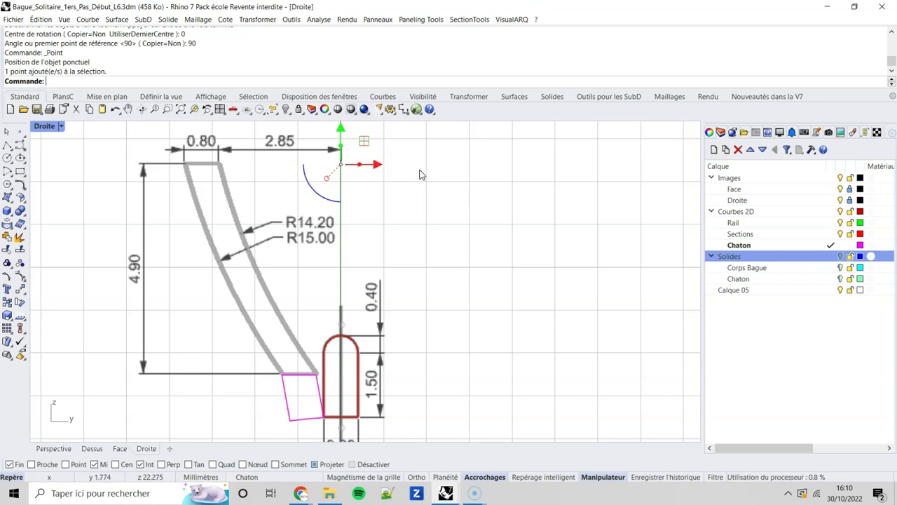
- Move the point -2.85 mm along Y to the inner upper corner of the reference drawing
{"action": "left_click", "coordinate": [379, 166]}
{"action": "type", "text": "-"}
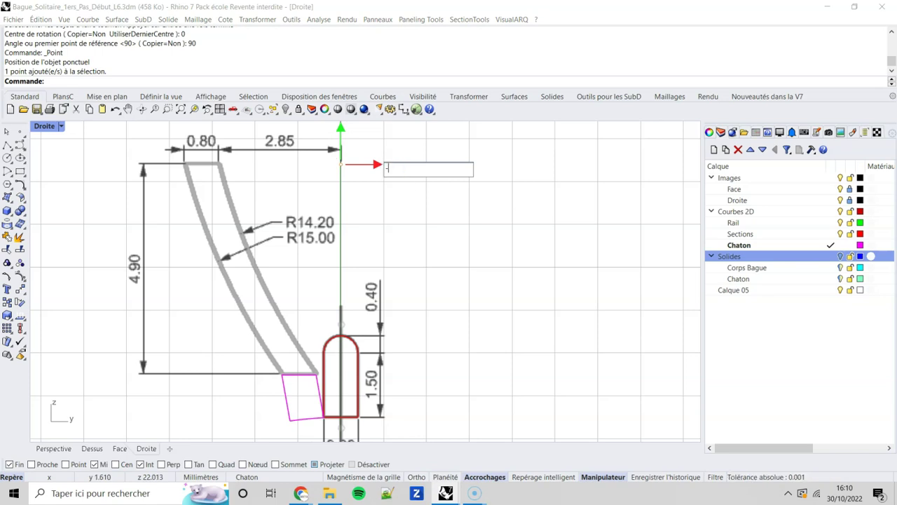
{"action": "type", "text": "2.85"}
{"action": "key", "text": "Return"}
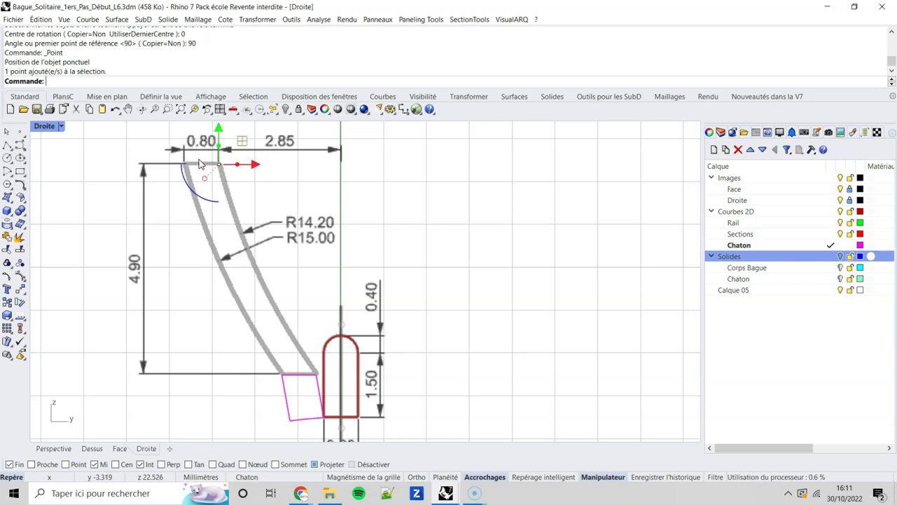
{"action": "left_click", "coordinate": [264, 186]}
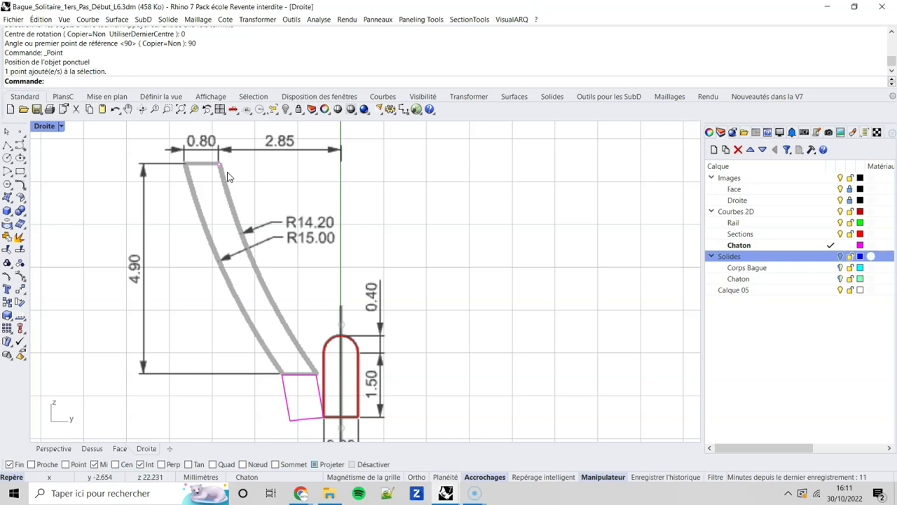
- Copy the point -0.8 mm along Y to the outer upper corner of the reference drawing
{"action": "left_click", "coordinate": [221, 168]}
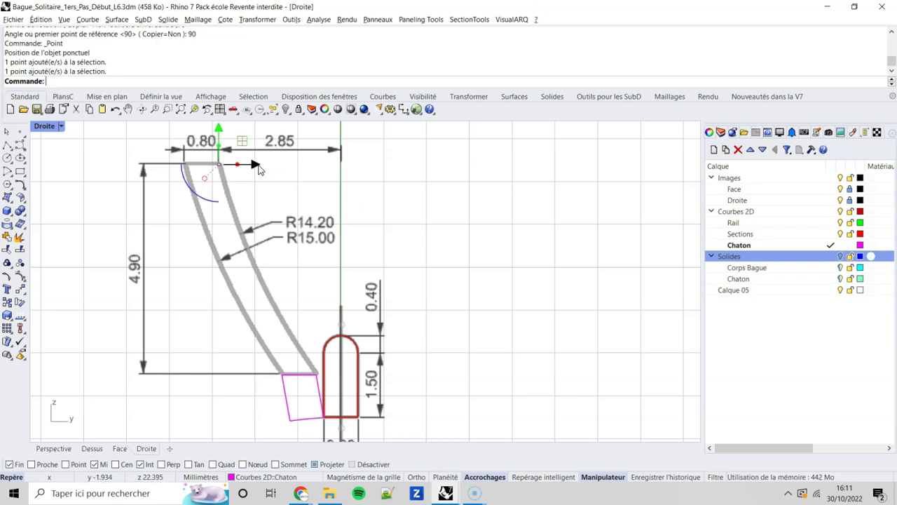
{"action": "left_click", "coordinate": [255, 166]}
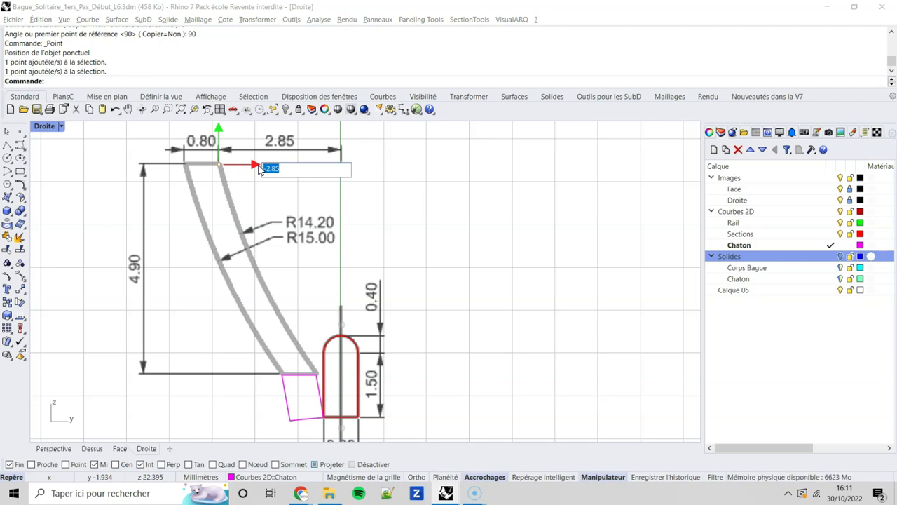
{"action": "type", "text": "-0"}
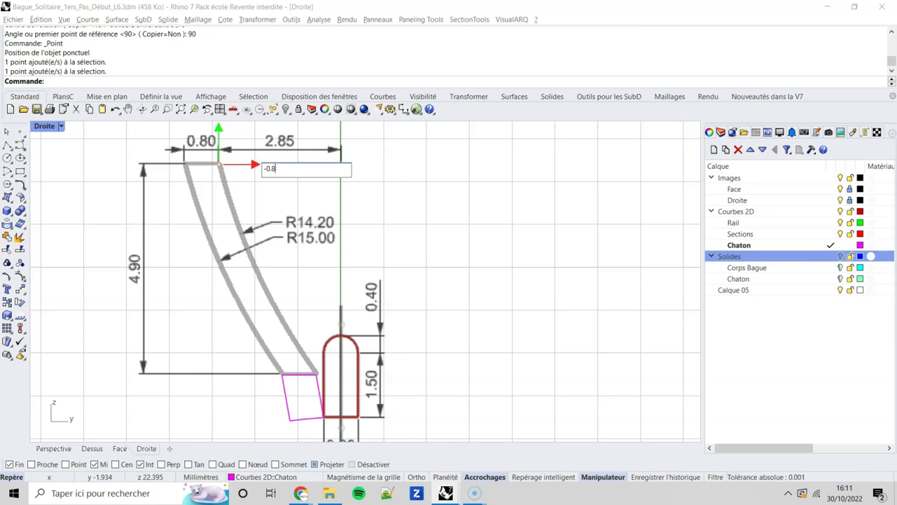
{"action": "key", "text": "Return"}
{"action": "key", "text": "Escape"}
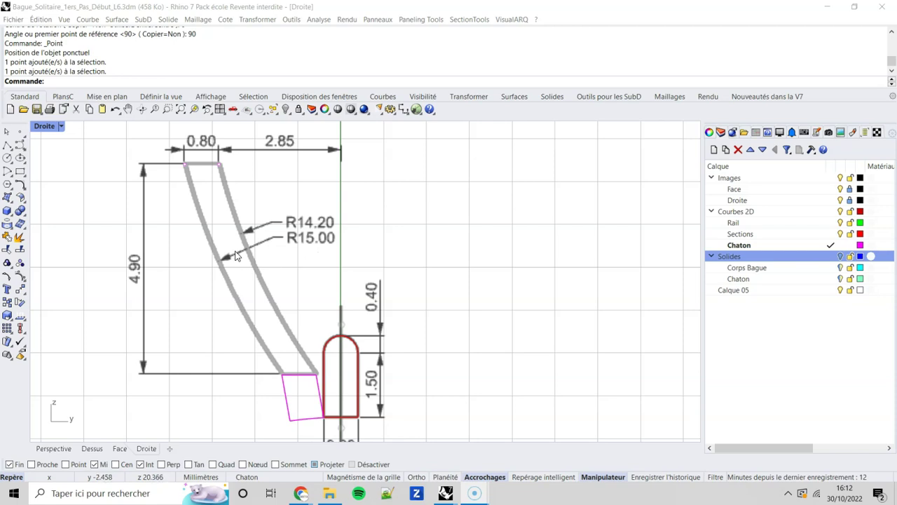
- Draw a start-end-radius arc of radius 15 from the magenta profile's outer upper corner to the outer point, enabling the point snap
{"action": "left_click", "coordinate": [10, 177]}
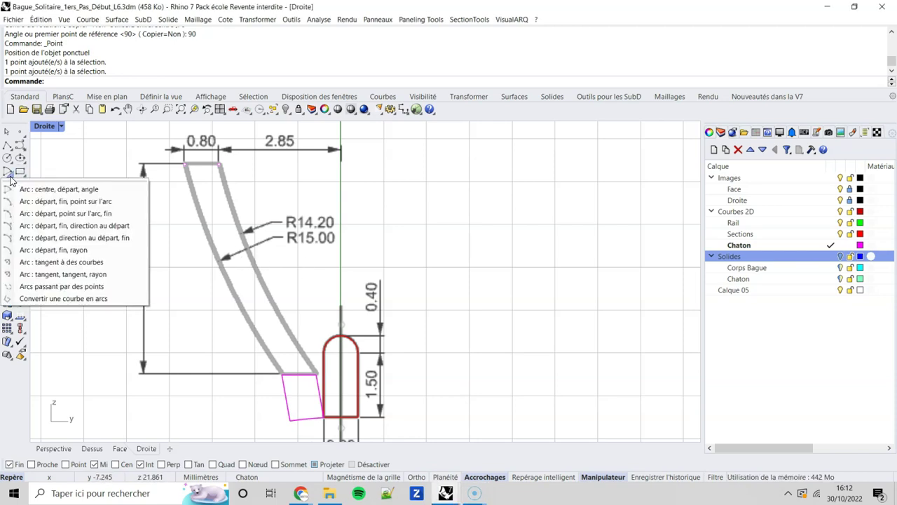
{"action": "left_click", "coordinate": [82, 250]}
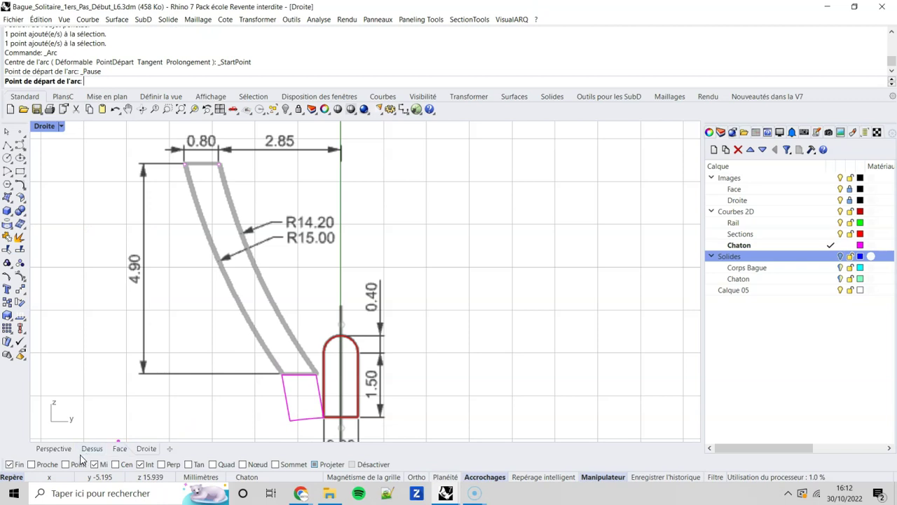
{"action": "left_click", "coordinate": [281, 370]}
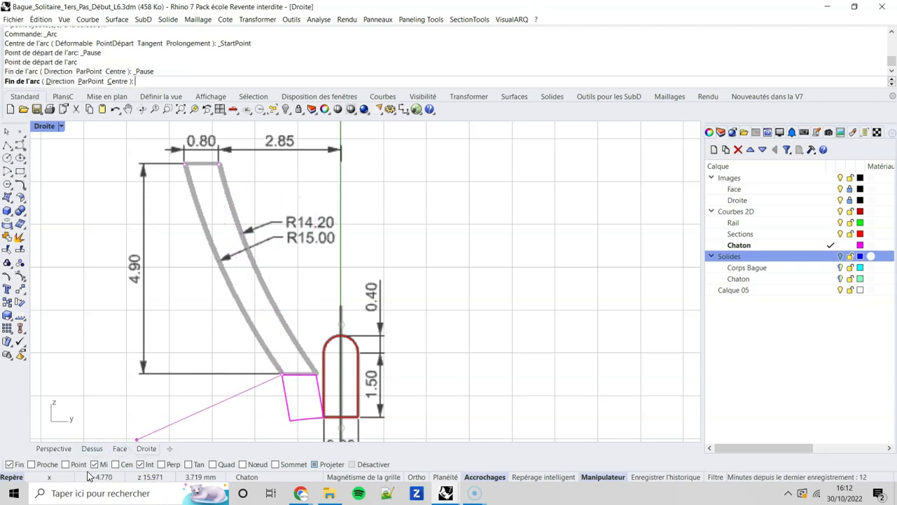
{"action": "left_click", "coordinate": [68, 464]}
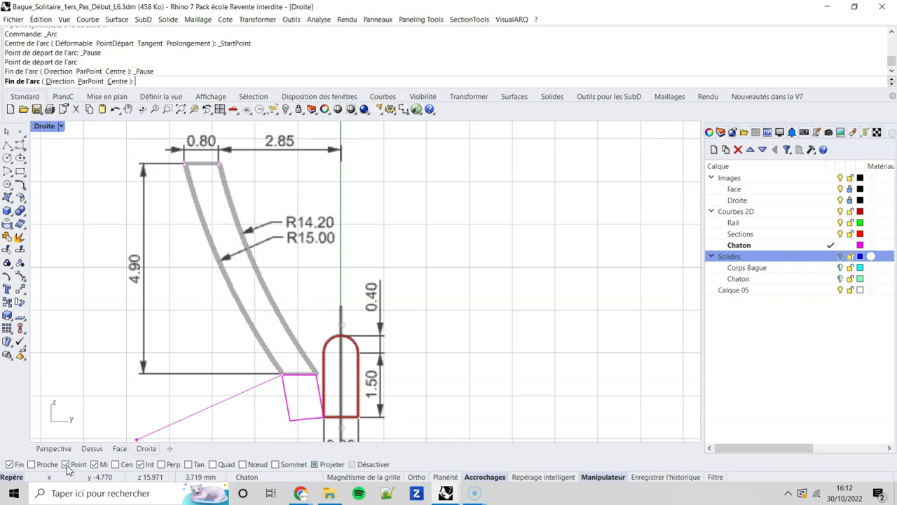
{"action": "left_click", "coordinate": [189, 165]}
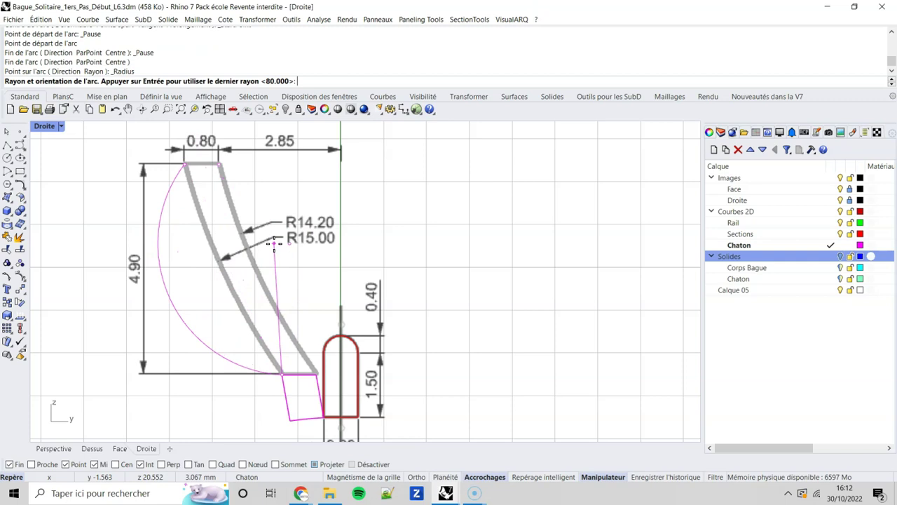
{"action": "type", "text": "15"}
{"action": "key", "text": "Return"}
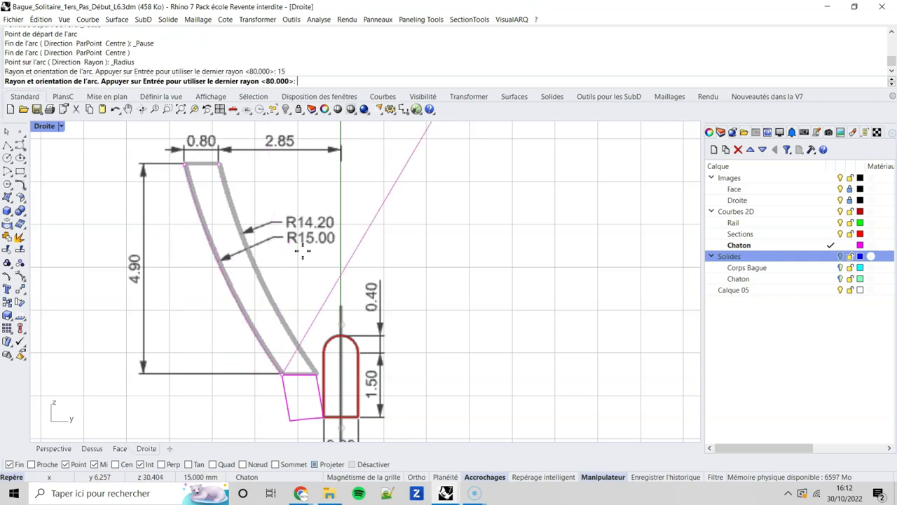
{"action": "scroll", "coordinate": [221, 266], "scroll_direction": "up", "scroll_amount": 1}
{"action": "scroll", "coordinate": [335, 273], "scroll_direction": "down", "scroll_amount": 4}
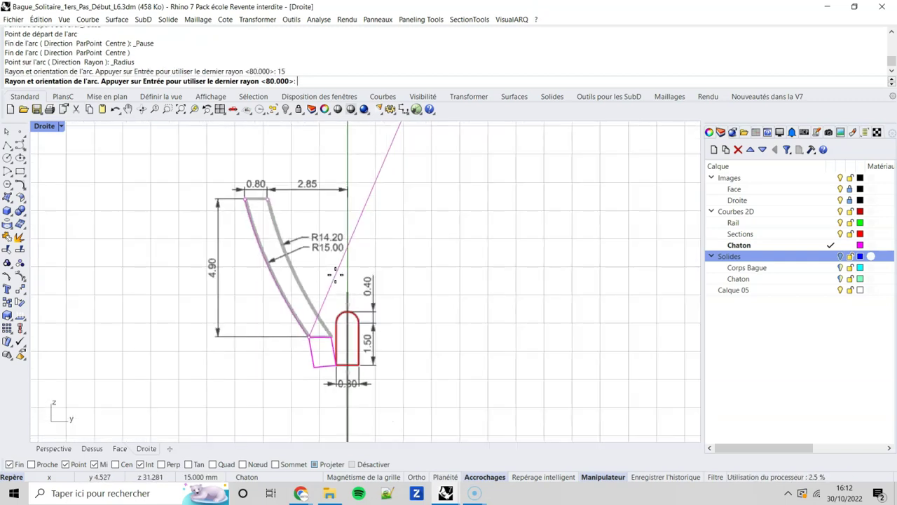
{"action": "scroll", "coordinate": [335, 273], "scroll_direction": "down", "scroll_amount": 2}
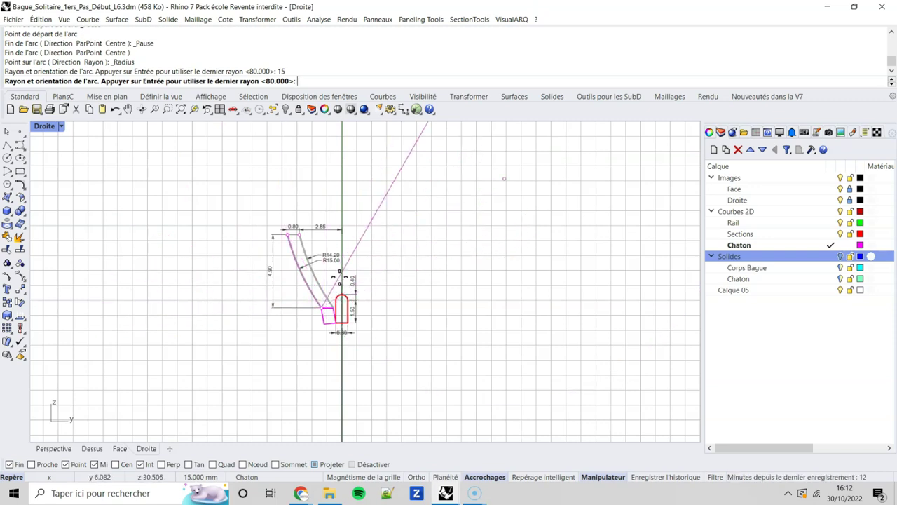
{"action": "scroll", "coordinate": [338, 280], "scroll_direction": "up", "scroll_amount": 2}
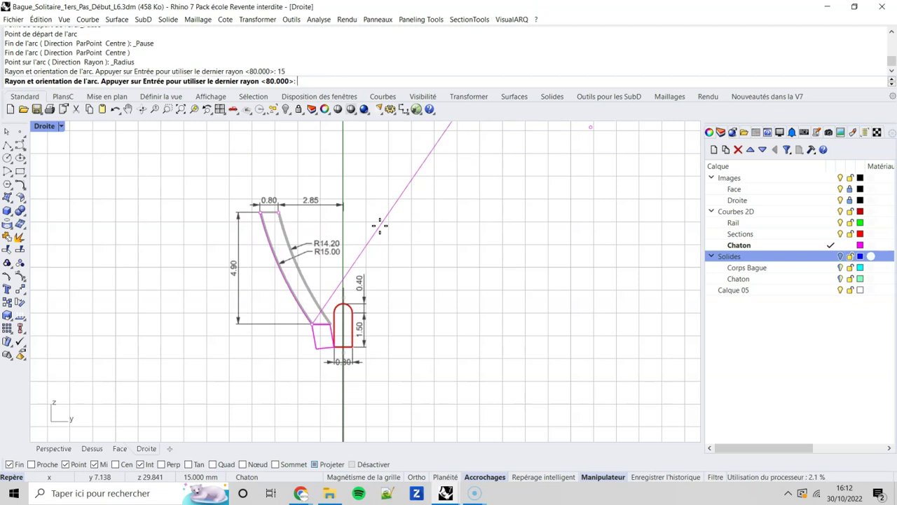
{"action": "left_click", "coordinate": [380, 225]}
{"action": "right_click_drag", "start_coordinate": [404, 321], "coordinate": [368, 332]}
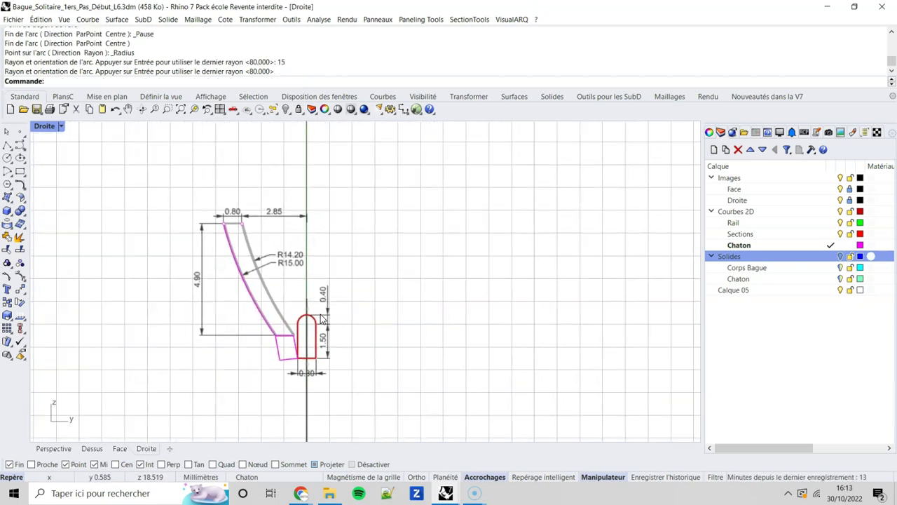
- Draw a start-end-radius arc of radius 14.2 from the magenta profile's inner upper corner to the inner upper point
{"action": "right_click", "coordinate": [117, 78]}
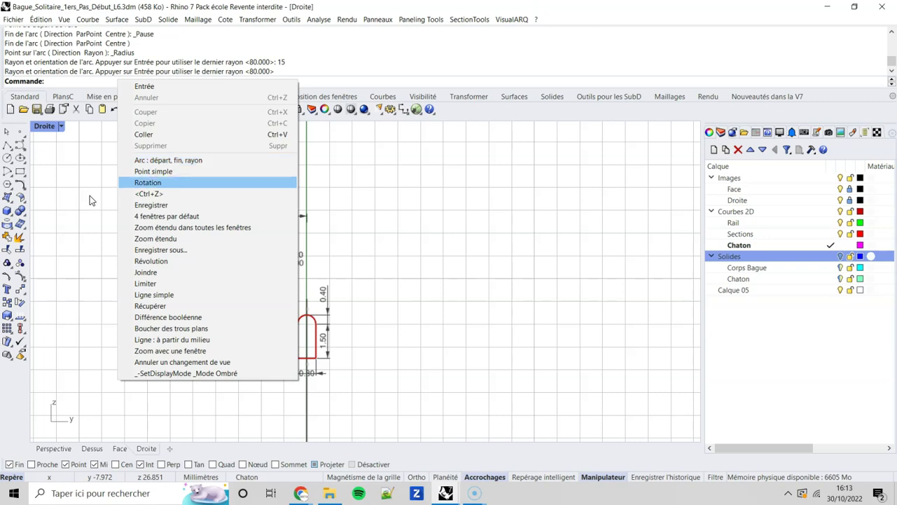
{"action": "left_click", "coordinate": [9, 172]}
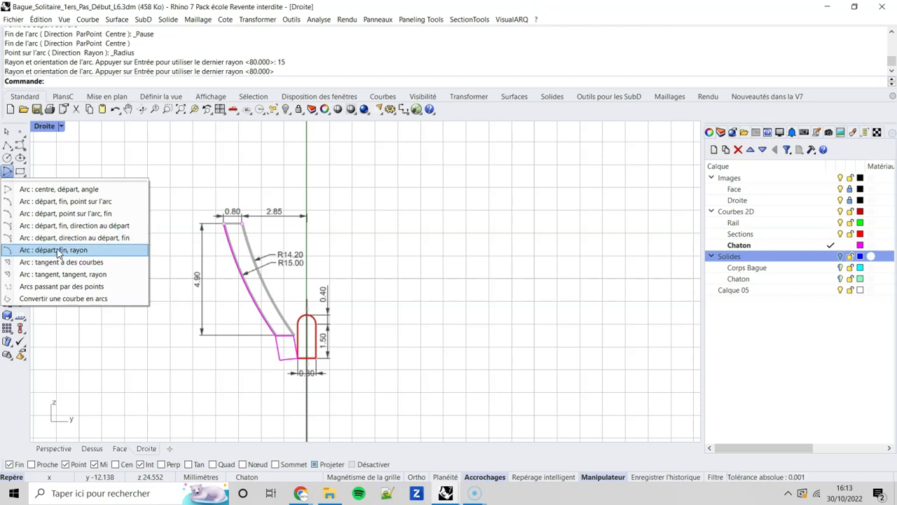
{"action": "left_click", "coordinate": [55, 250]}
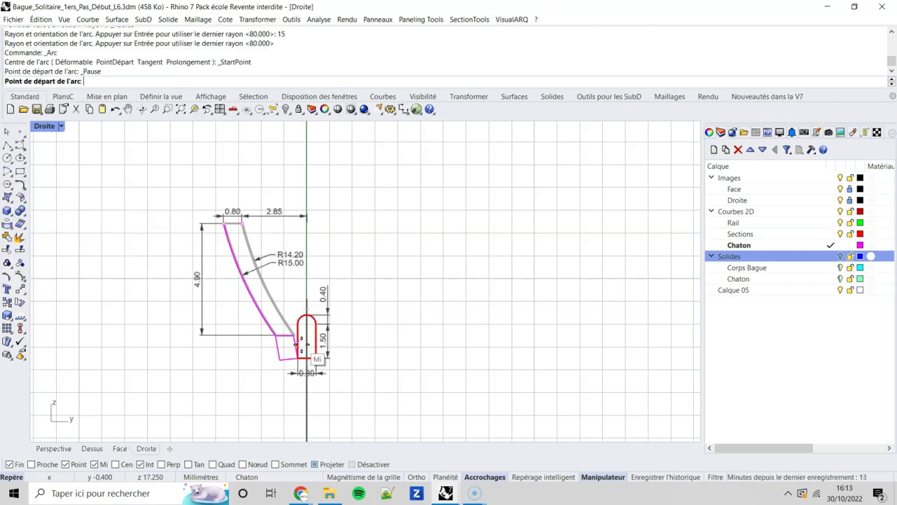
{"action": "scroll", "coordinate": [341, 346], "scroll_direction": "up", "scroll_amount": 3}
{"action": "right_click_drag", "start_coordinate": [341, 346], "coordinate": [350, 365]}
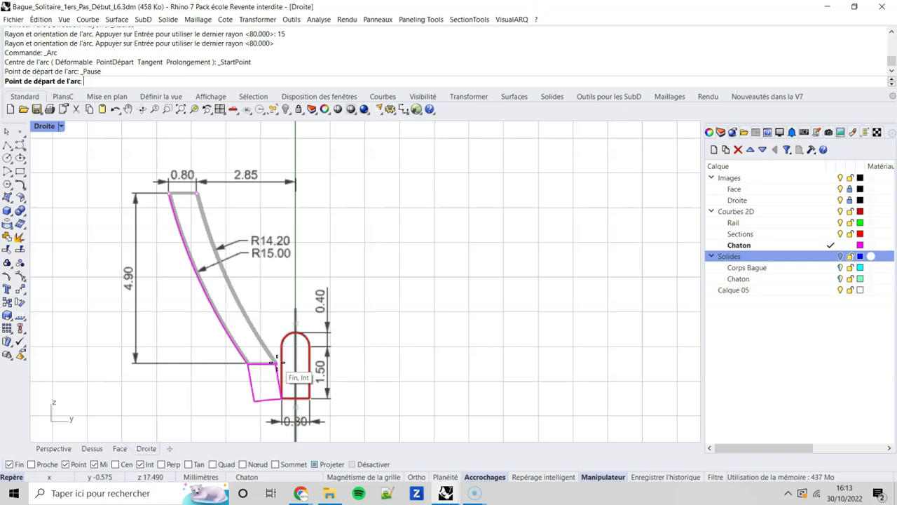
{"action": "left_click", "coordinate": [276, 362]}
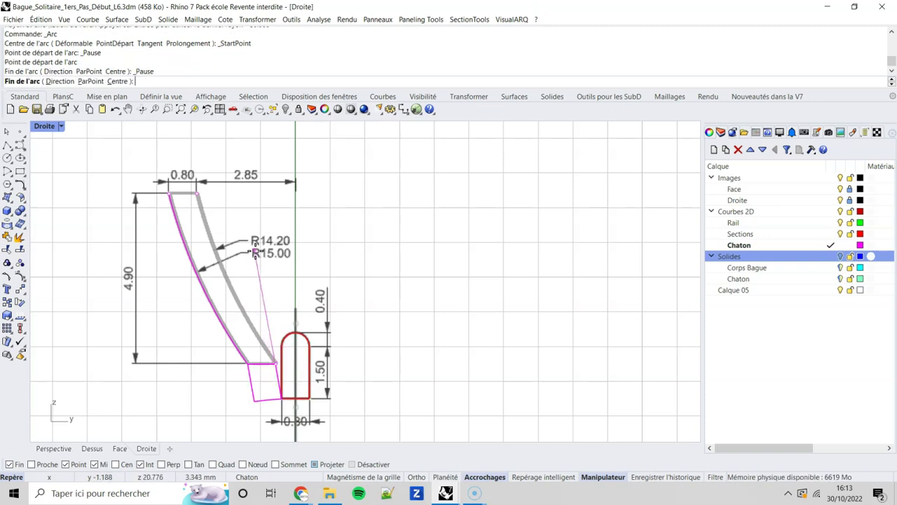
{"action": "left_click", "coordinate": [198, 194]}
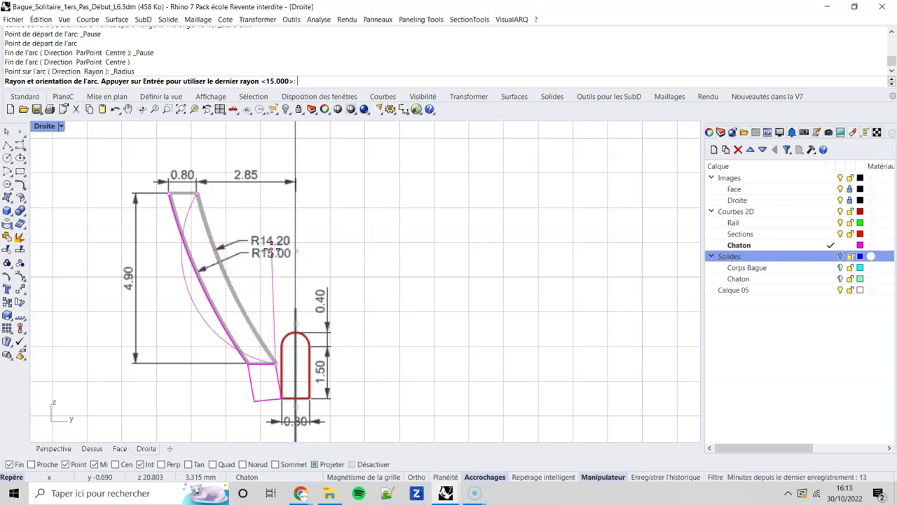
{"action": "type", "text": "4.2"}
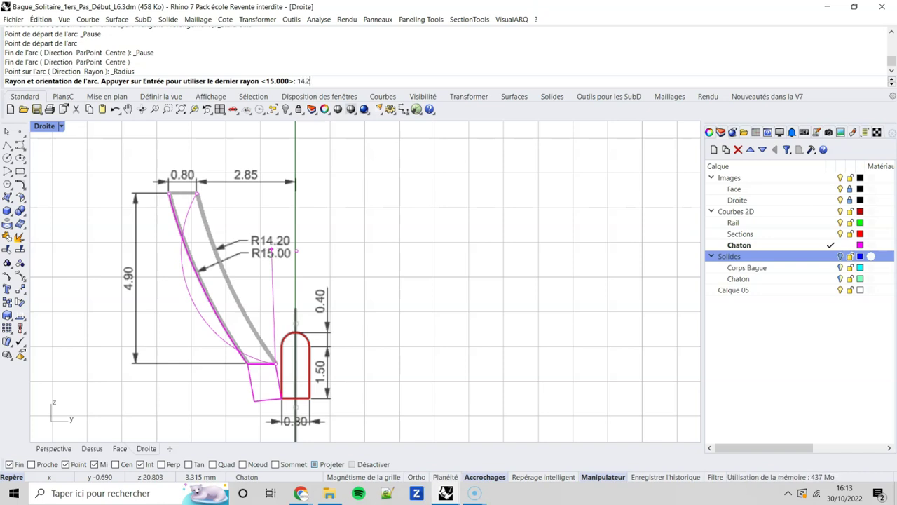
{"action": "key", "text": "Return"}
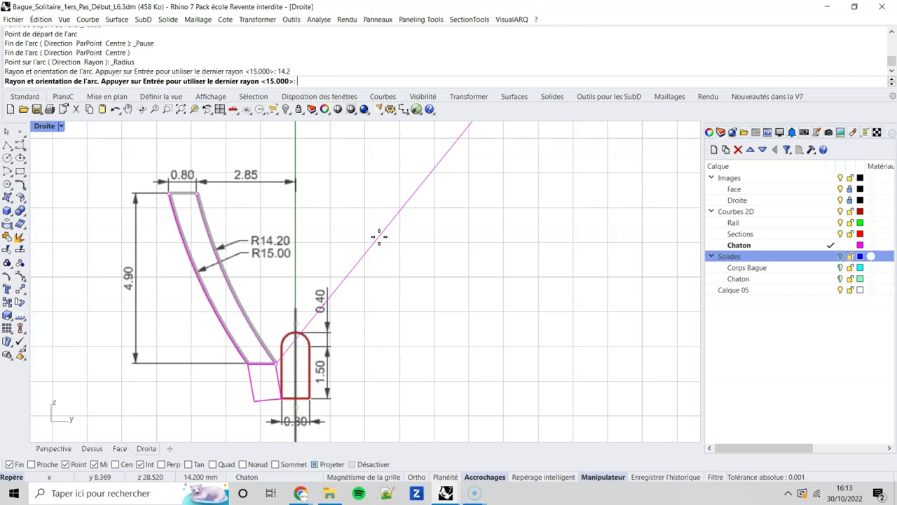
{"action": "key", "text": "Escape"}
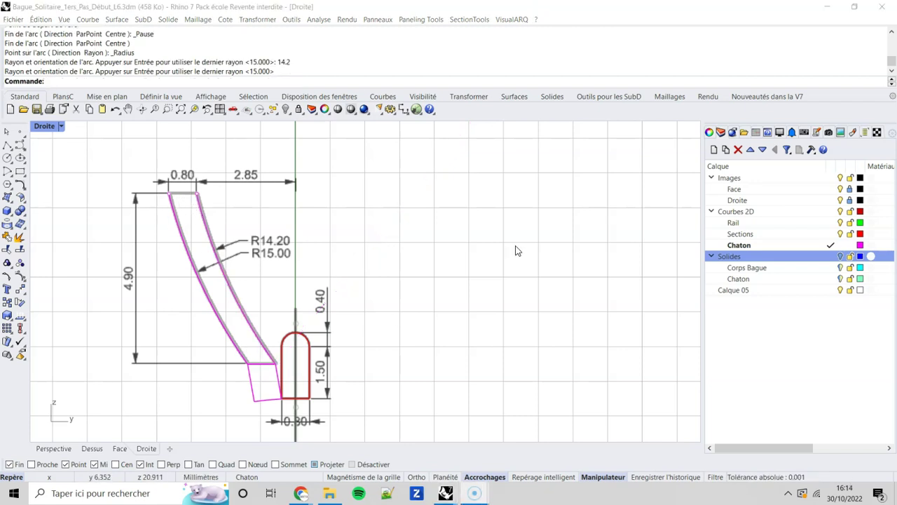
- Hide the Images layer and the small closed magenta profile below the two arcs
{"action": "left_click", "coordinate": [841, 178]}
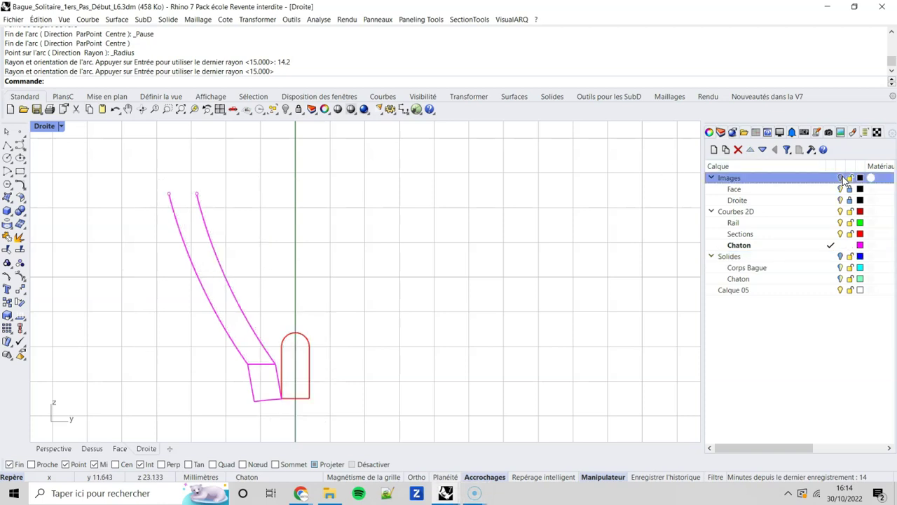
{"action": "left_click", "coordinate": [253, 400]}
{"action": "key", "text": "Escape"}
{"action": "left_click", "coordinate": [254, 387]}
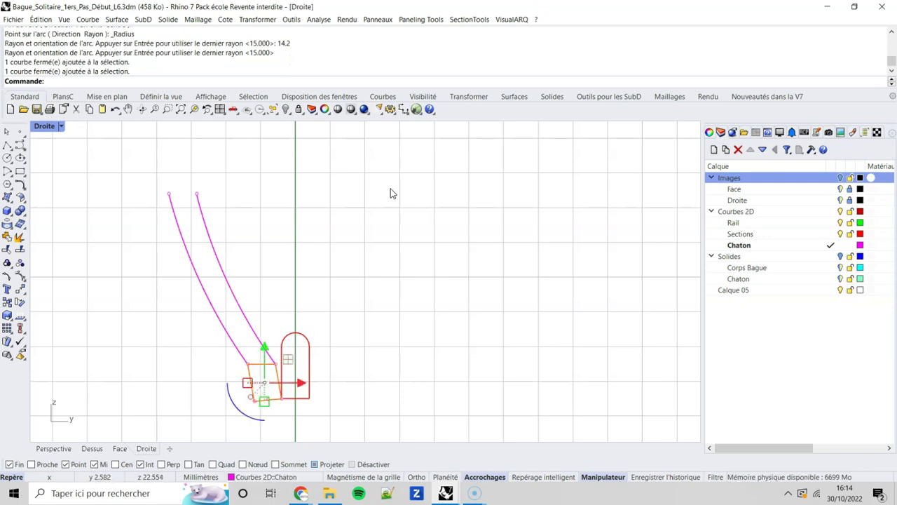
{"action": "left_click", "coordinate": [285, 110]}
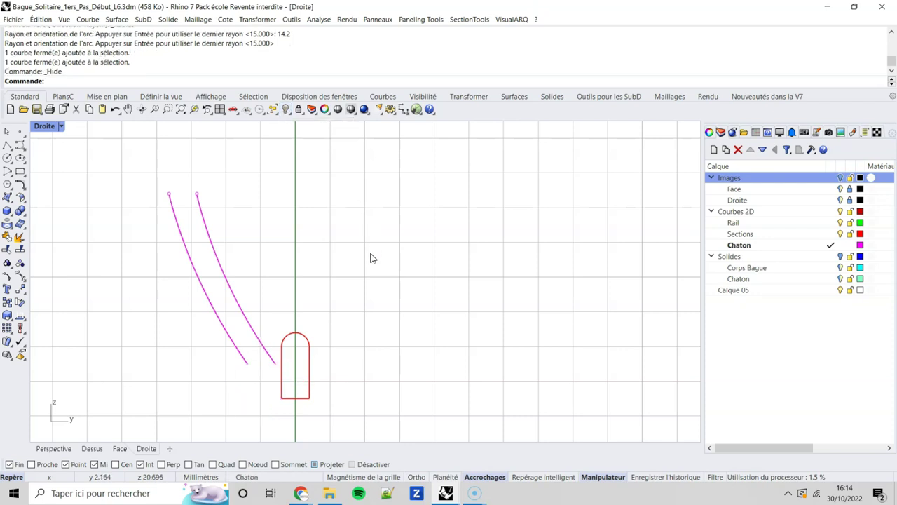
- Connect the two arcs with one straight polyline between their upper ends and another between their lower ends
{"action": "left_click", "coordinate": [8, 145]}
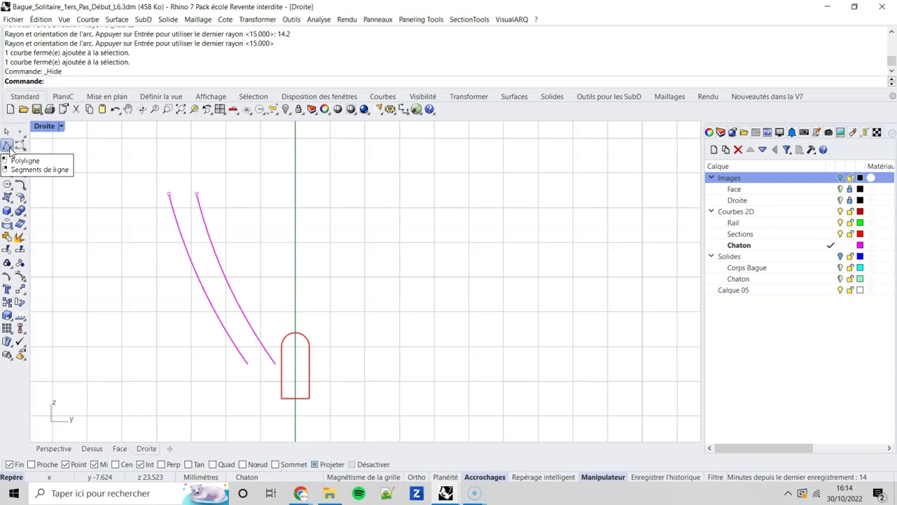
{"action": "left_click", "coordinate": [169, 189]}
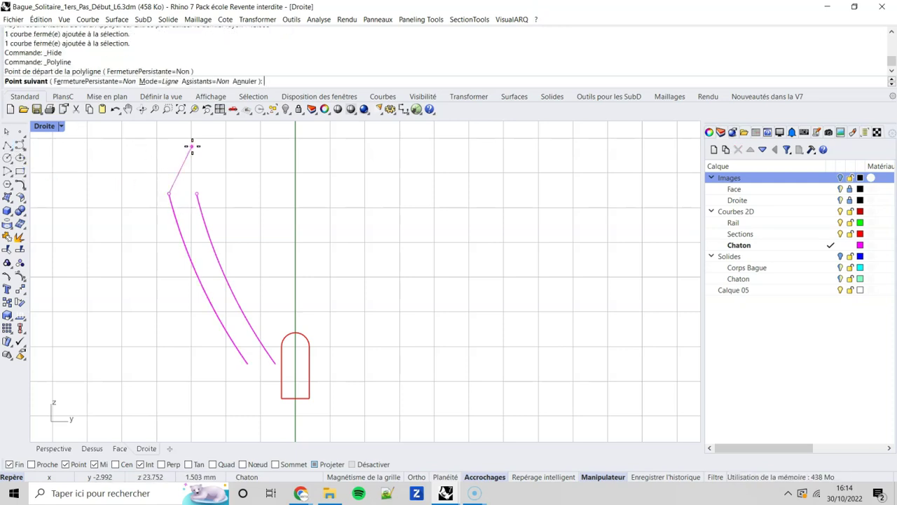
{"action": "left_click", "coordinate": [196, 194]}
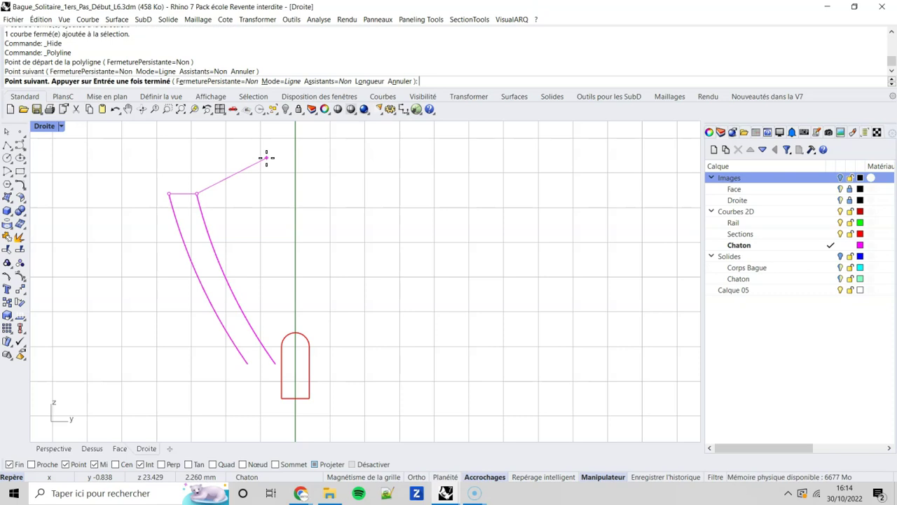
{"action": "key", "text": "Return"}
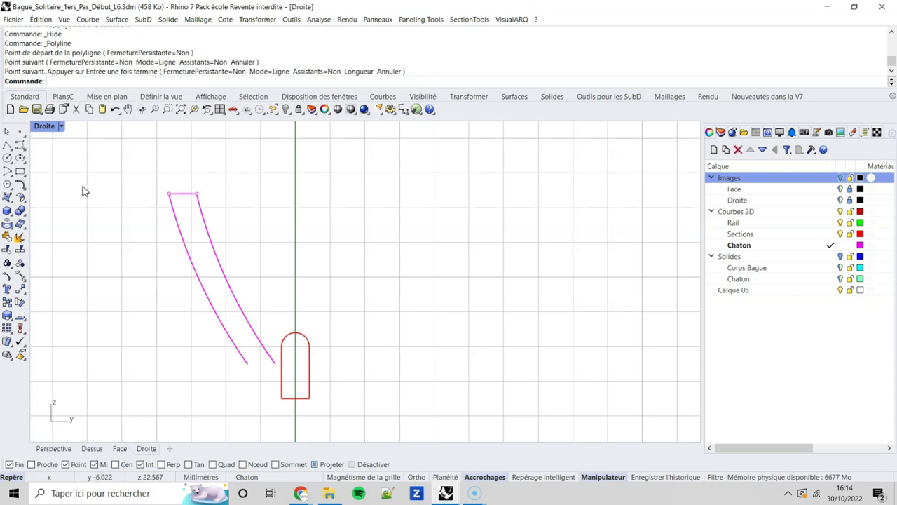
{"action": "left_click", "coordinate": [7, 144]}
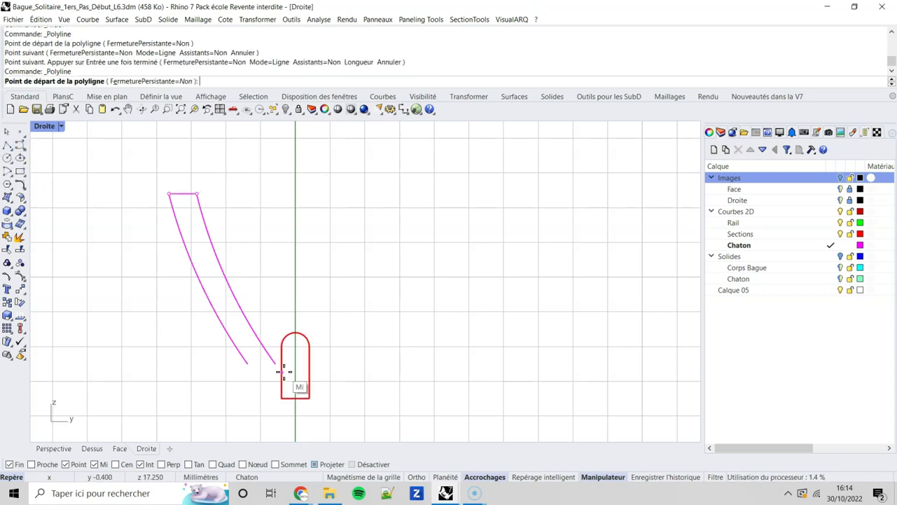
{"action": "left_click", "coordinate": [246, 363]}
{"action": "left_click", "coordinate": [276, 362]}
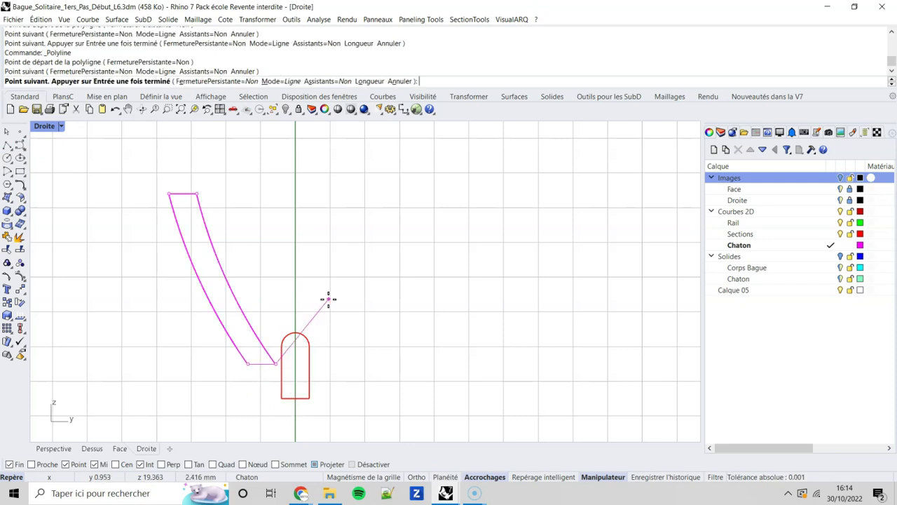
{"action": "key", "text": "Return"}
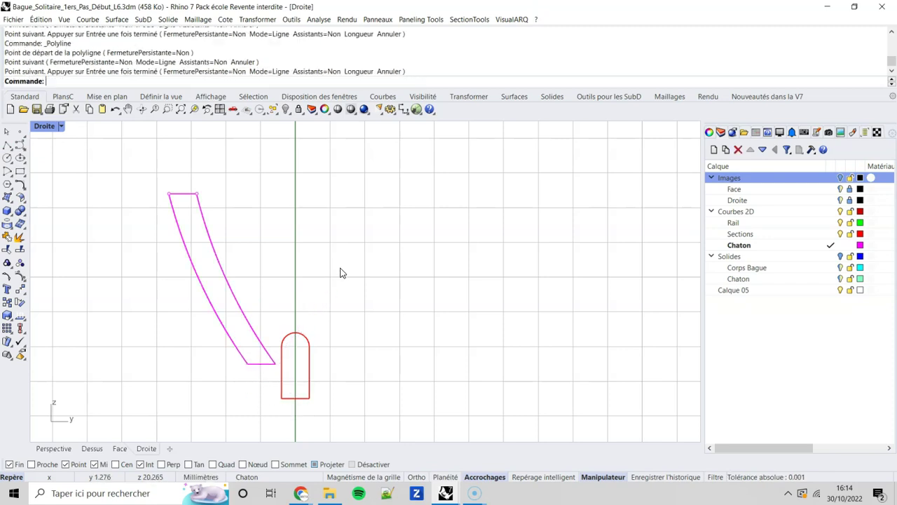
- Join the two arcs and two connecting lines into one closed curve, and check its type in the object properties
{"action": "left_click_drag", "start_coordinate": [125, 153], "coordinate": [279, 385]}
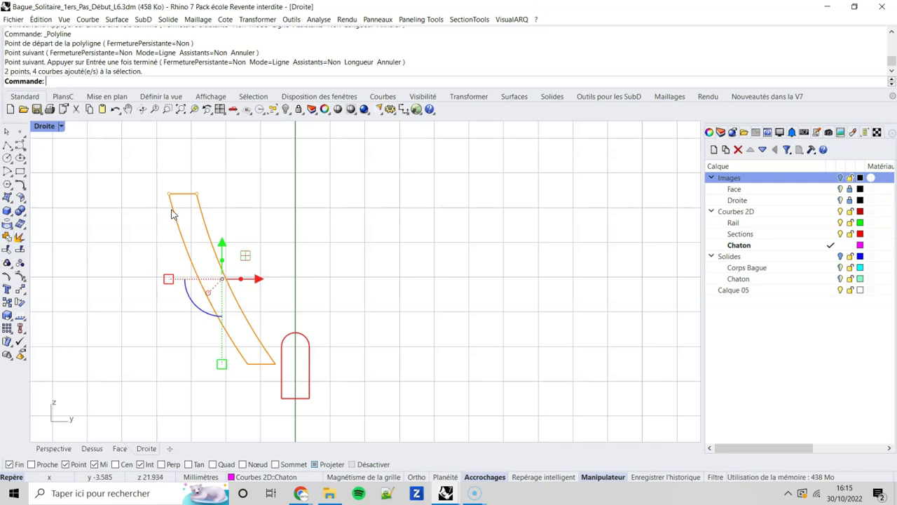
{"action": "left_click", "coordinate": [7, 237]}
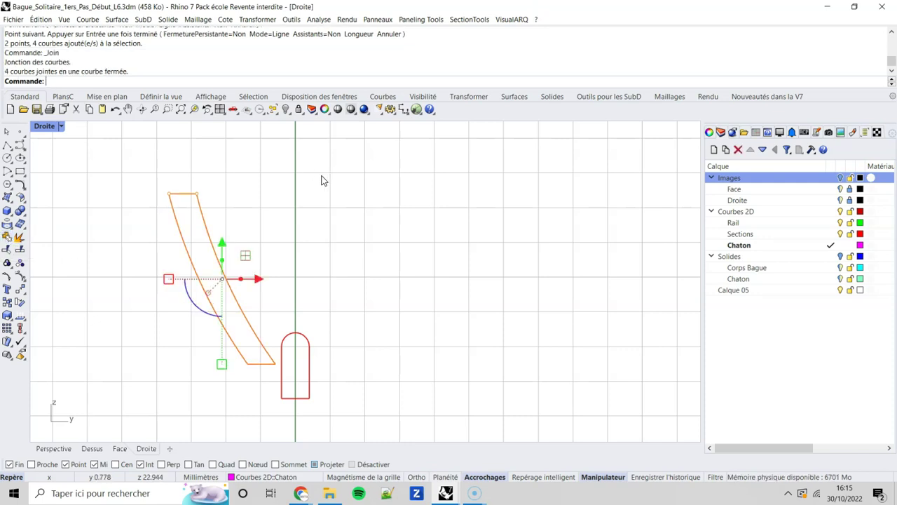
{"action": "left_click", "coordinate": [206, 226]}
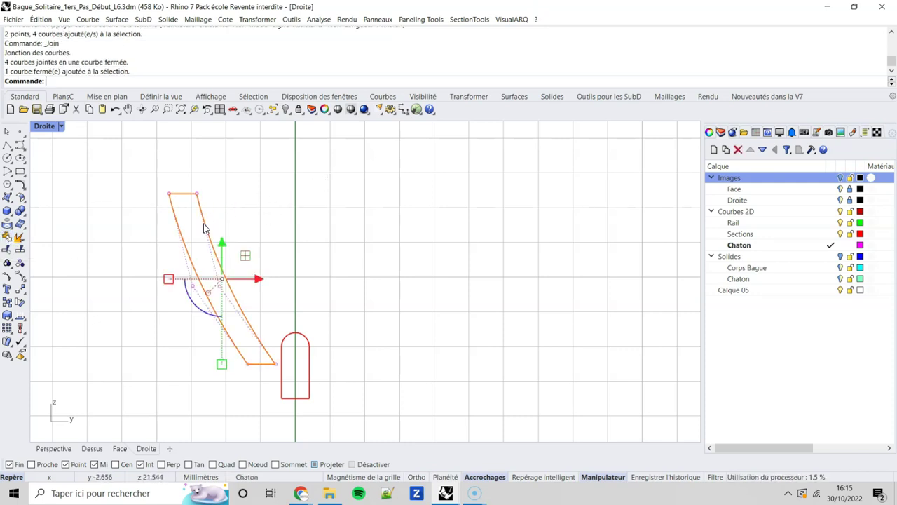
{"action": "left_click", "coordinate": [709, 133]}
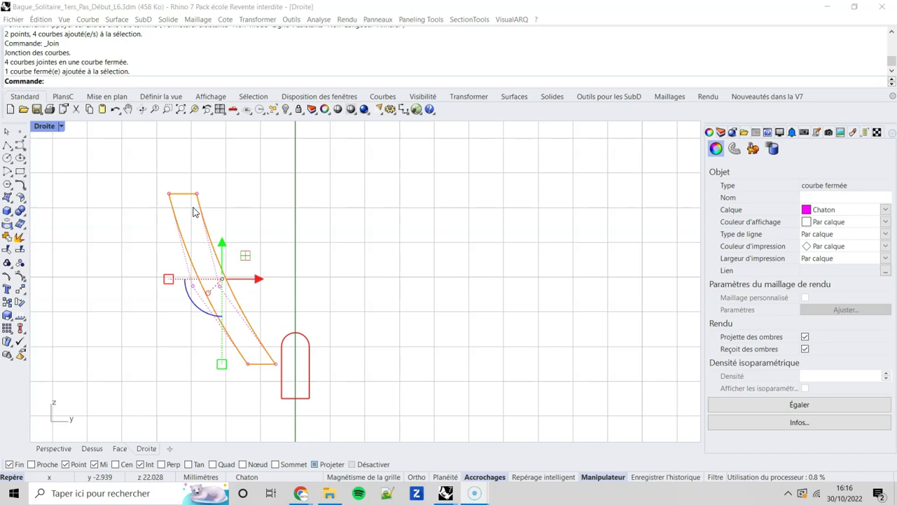
{"action": "left_click", "coordinate": [252, 201]}
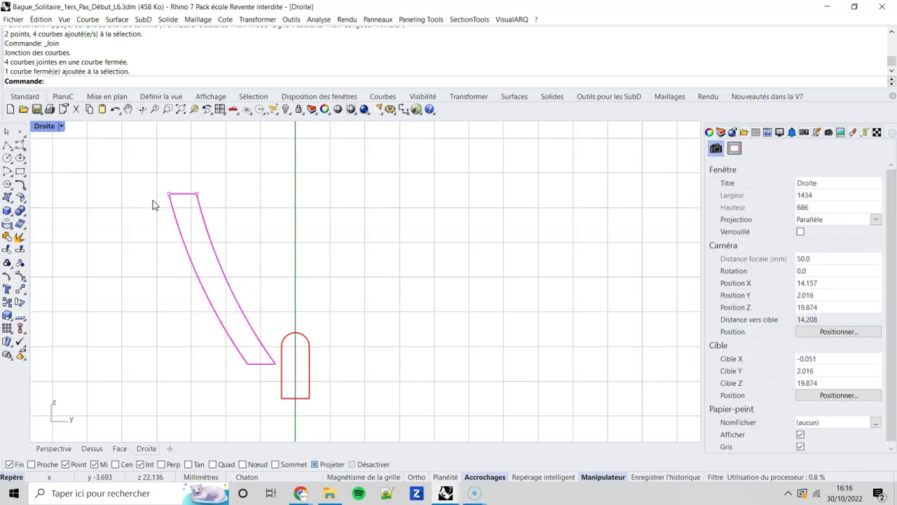